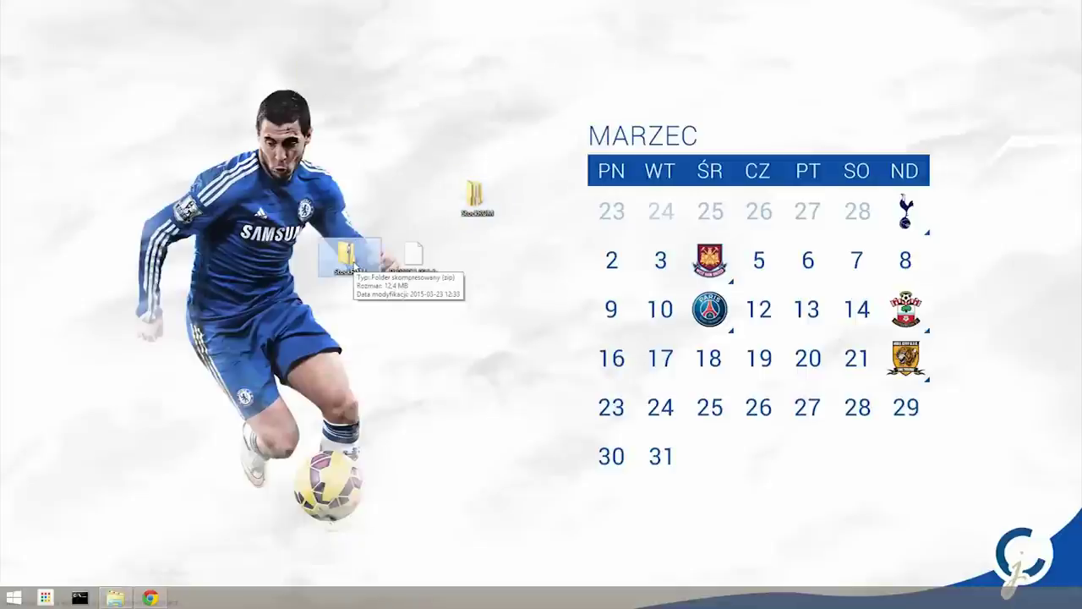
Step: Extract the StockROM zip archive into a StockROM folder on the desktop and delete the archive
{"action": "key", "text": "Delete"}
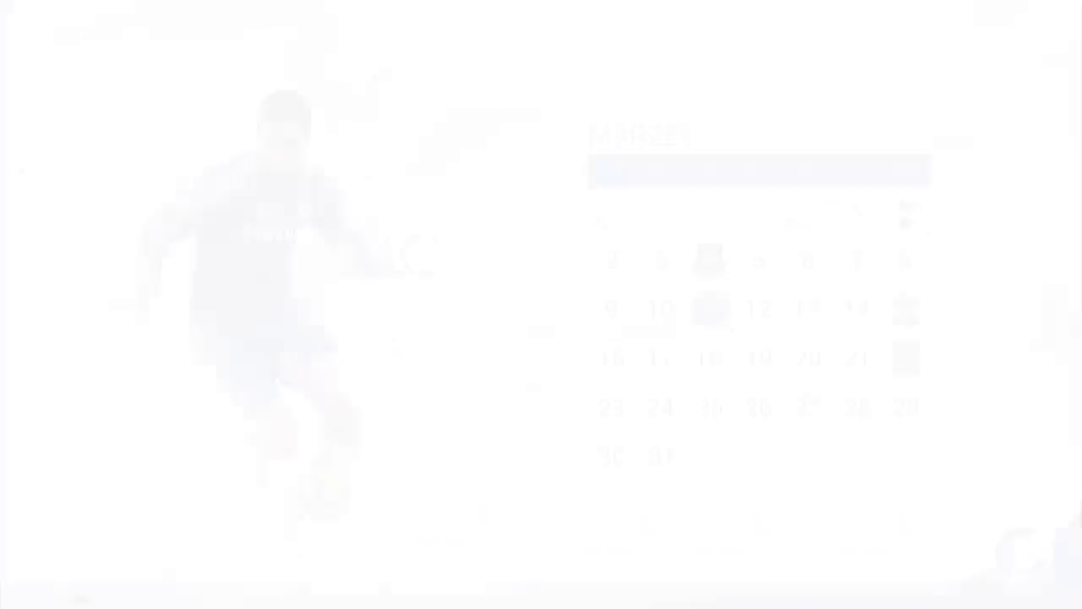
{"action": "right_click", "coordinate": [347, 256]}
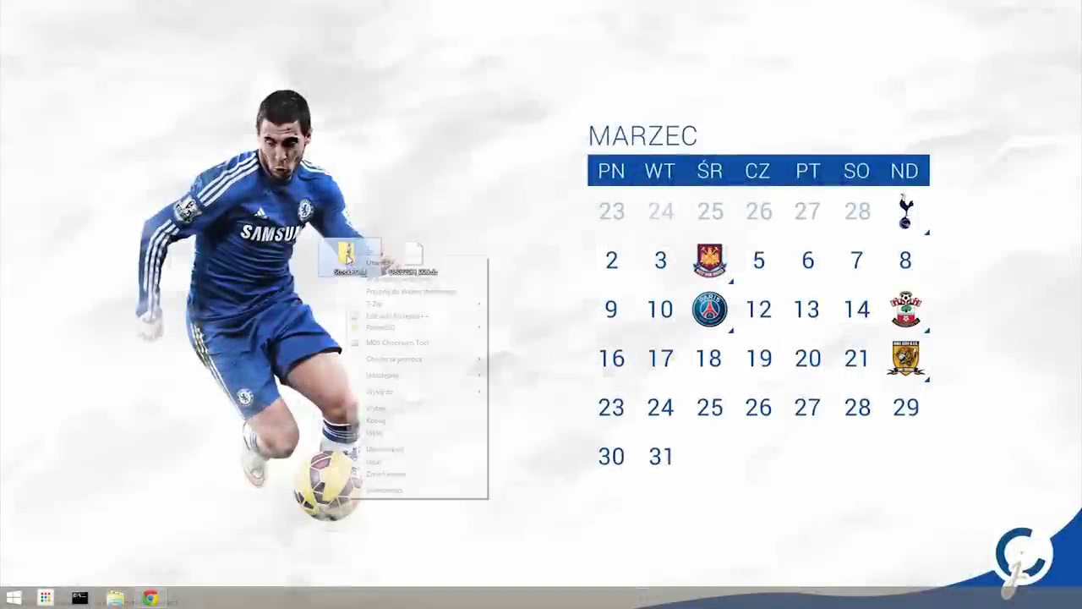
{"action": "left_click", "coordinate": [384, 282]}
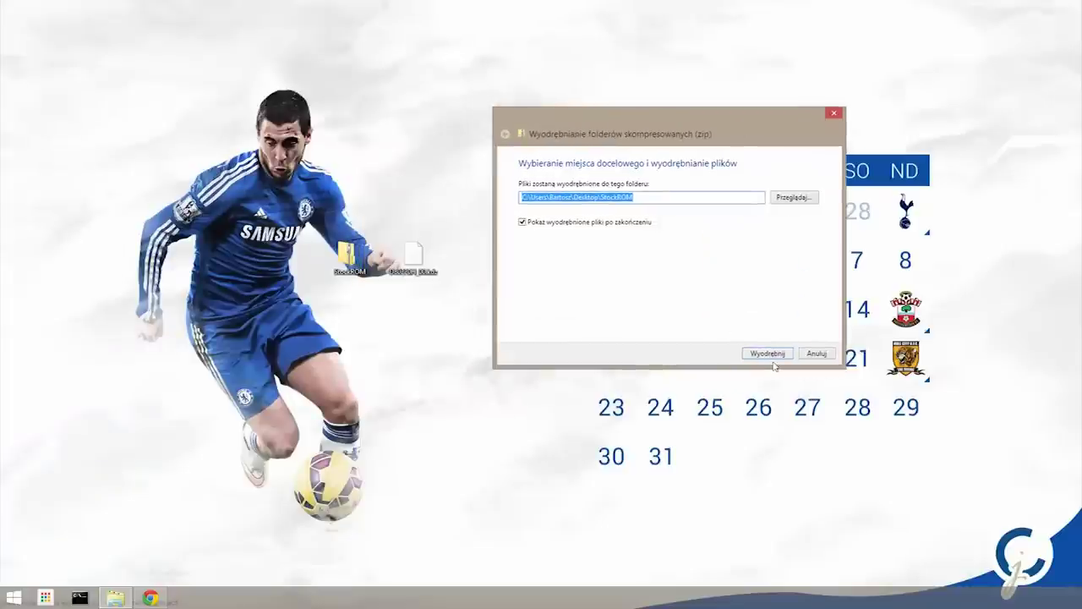
{"action": "left_click", "coordinate": [768, 354]}
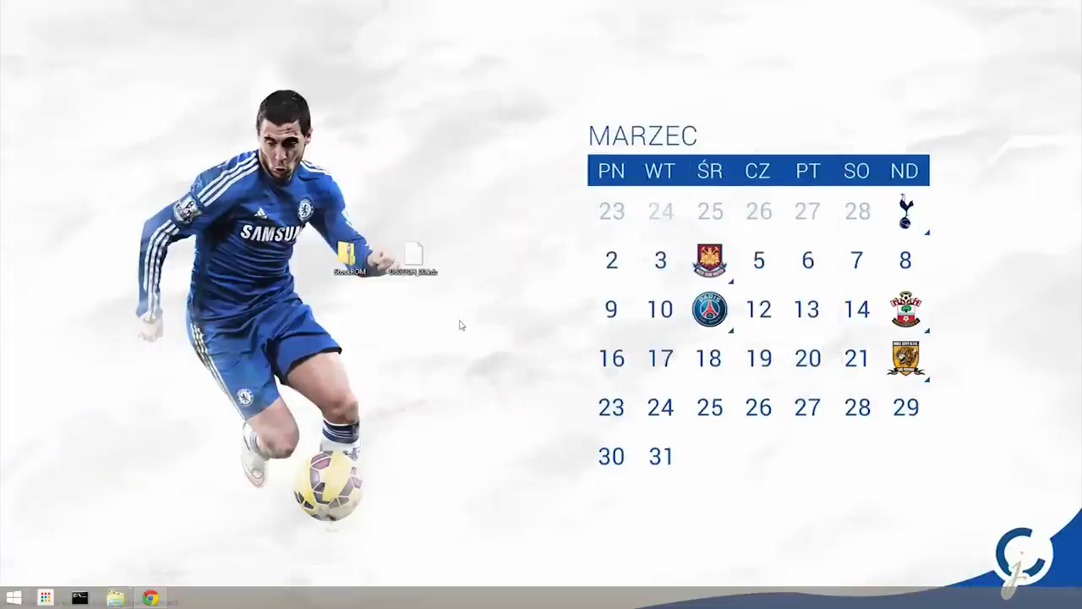
{"action": "left_click_drag", "start_coordinate": [346, 258], "coordinate": [475, 198]}
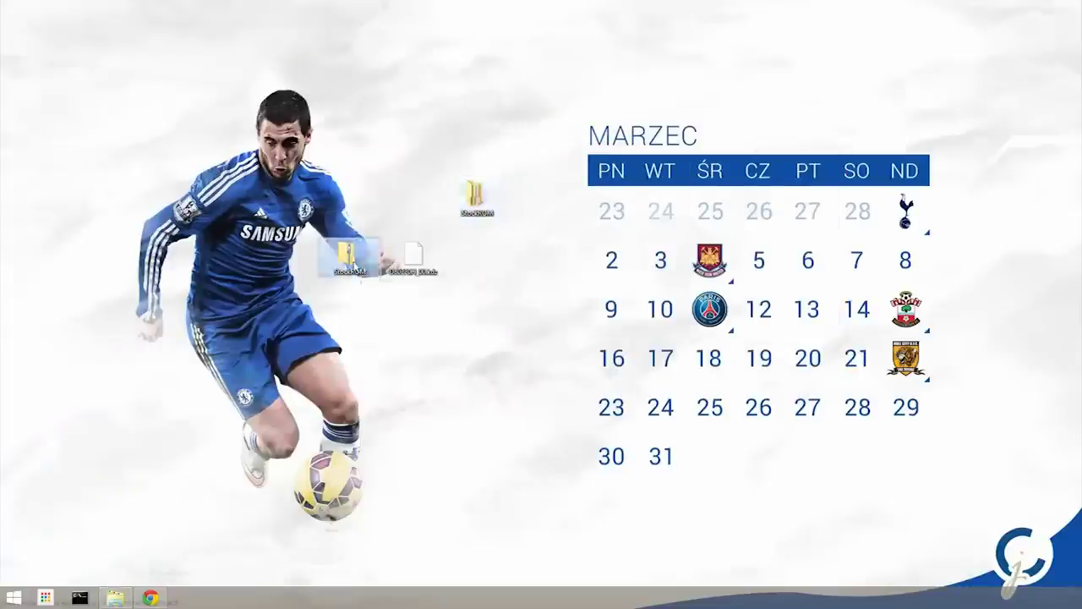
{"action": "key", "text": "Delete"}
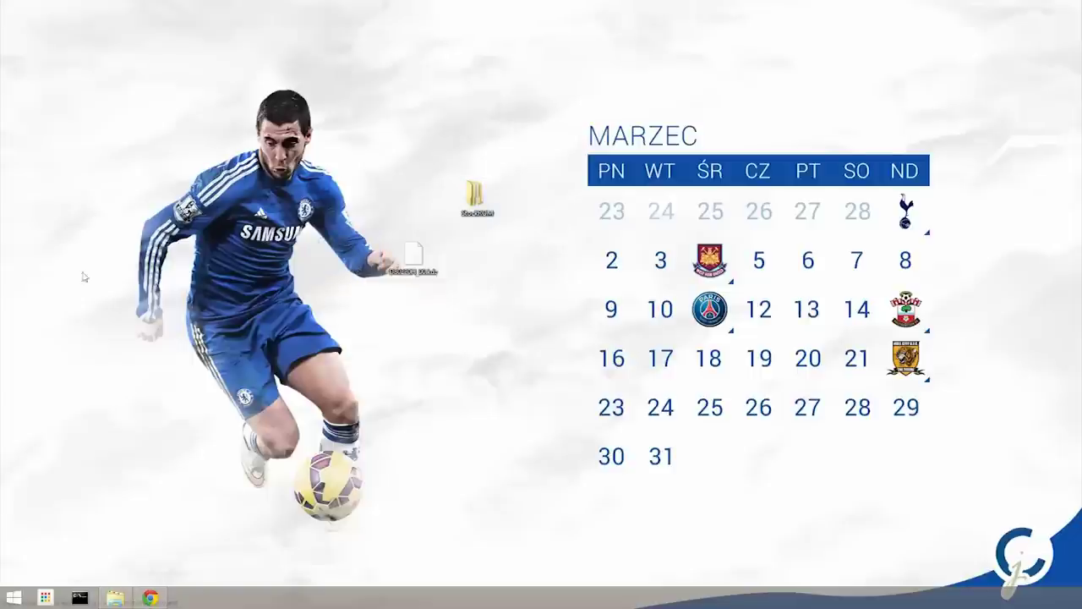
Step: Open the Sterowniki driver folder inside the extracted StockROM folder
{"action": "left_click", "coordinate": [115, 598]}
{"action": "left_click_drag", "start_coordinate": [162, 125], "coordinate": [623, 291]}
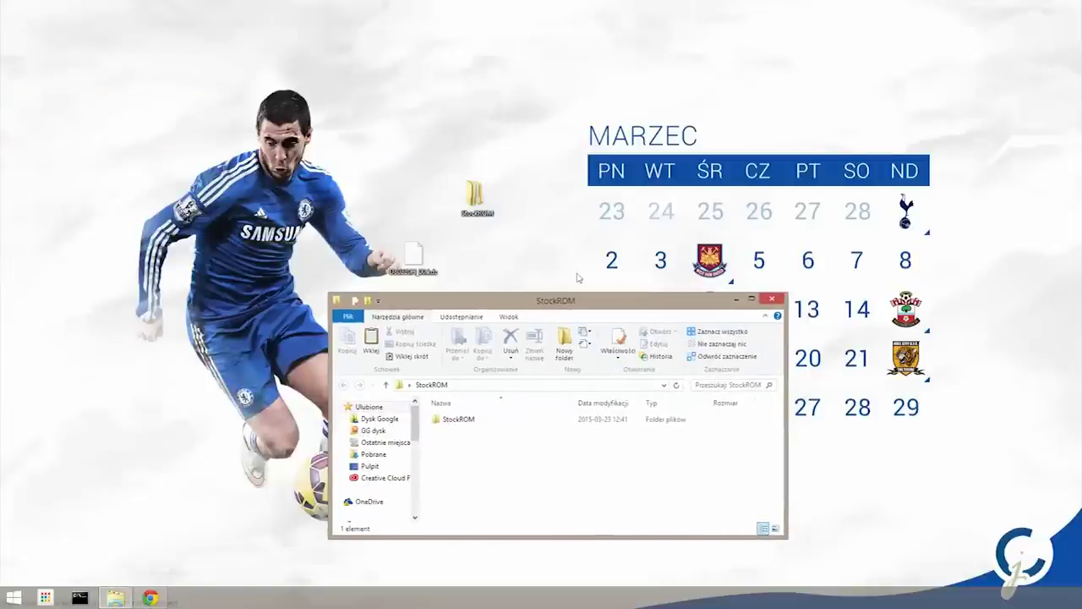
{"action": "left_click", "coordinate": [470, 423]}
{"action": "double_click", "coordinate": [470, 425]}
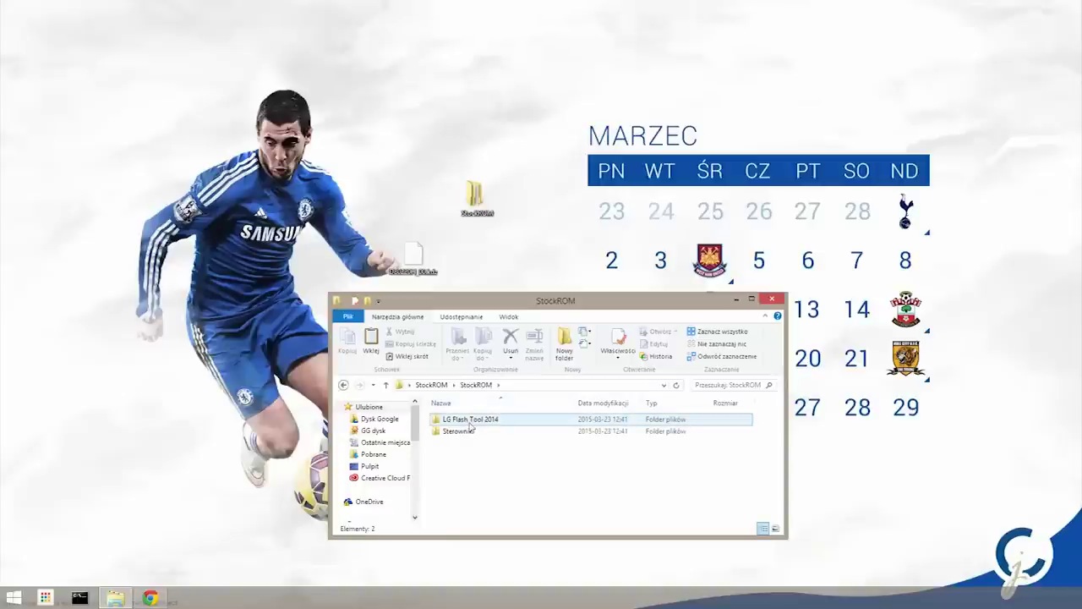
{"action": "double_click", "coordinate": [458, 432]}
Step: Run the LGUnitedMobileDriver installer from the Sterowniki folder and bring its setup wizard into view
{"action": "right_click", "coordinate": [462, 425]}
{"action": "left_click", "coordinate": [462, 426]}
{"action": "double_click", "coordinate": [461, 426]}
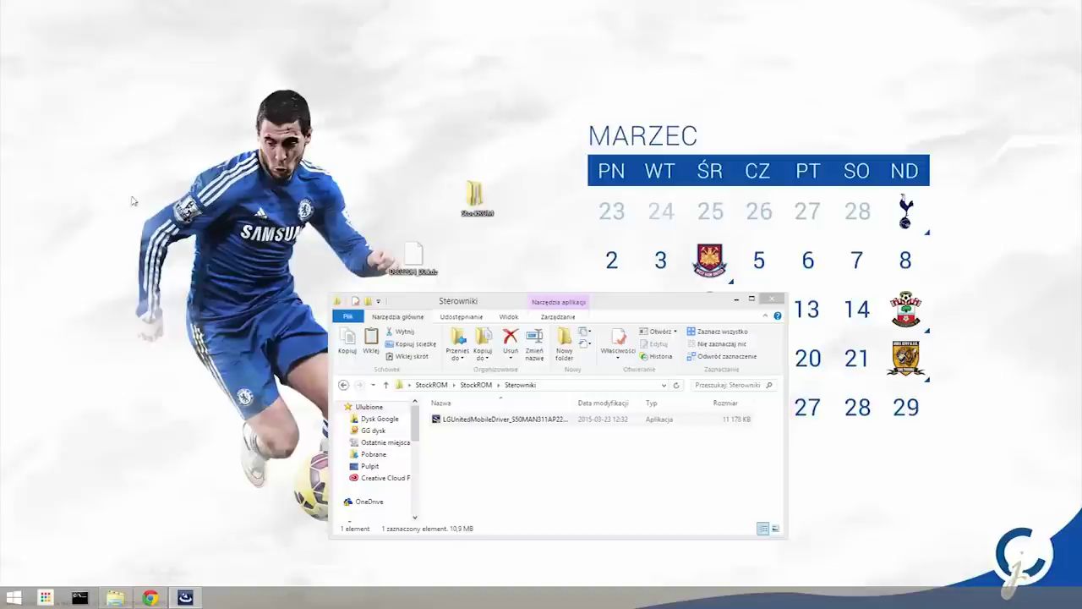
{"action": "left_click_drag", "start_coordinate": [112, 145], "coordinate": [344, 168]}
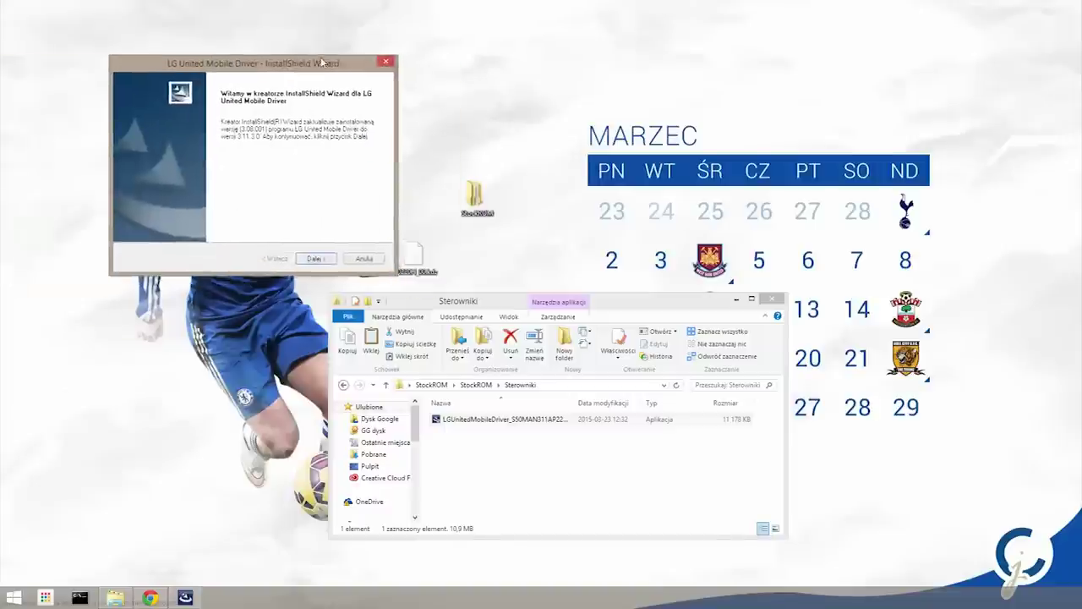
{"action": "left_click", "coordinate": [286, 227]}
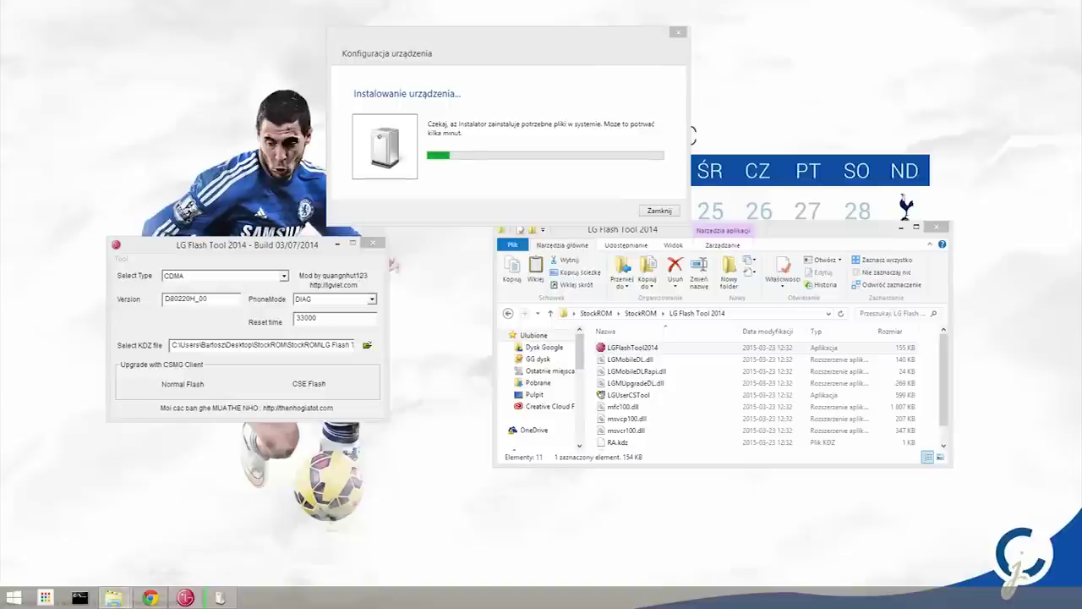
Step: Open a file manager window showing Ten komputer and move it aside
{"action": "key", "text": "super+e"}
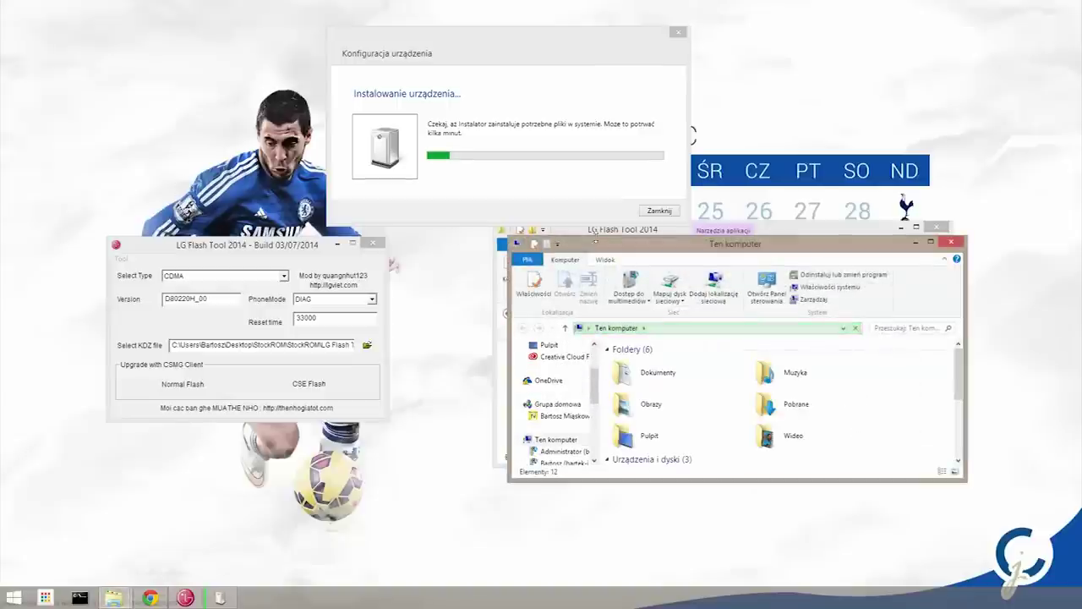
{"action": "left_click_drag", "start_coordinate": [598, 245], "coordinate": [0, 257]}
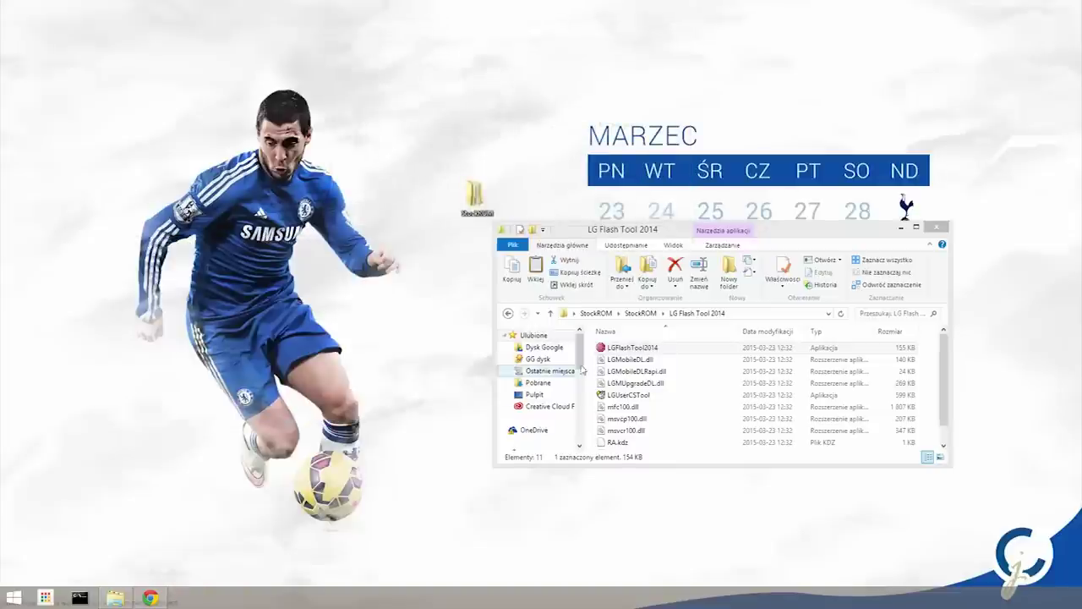
Step: Launch LGFlashTool2014 and load the D80220H_00 KDZ firmware file from the LG Flash Tool 2014 folder
{"action": "left_click", "coordinate": [630, 349]}
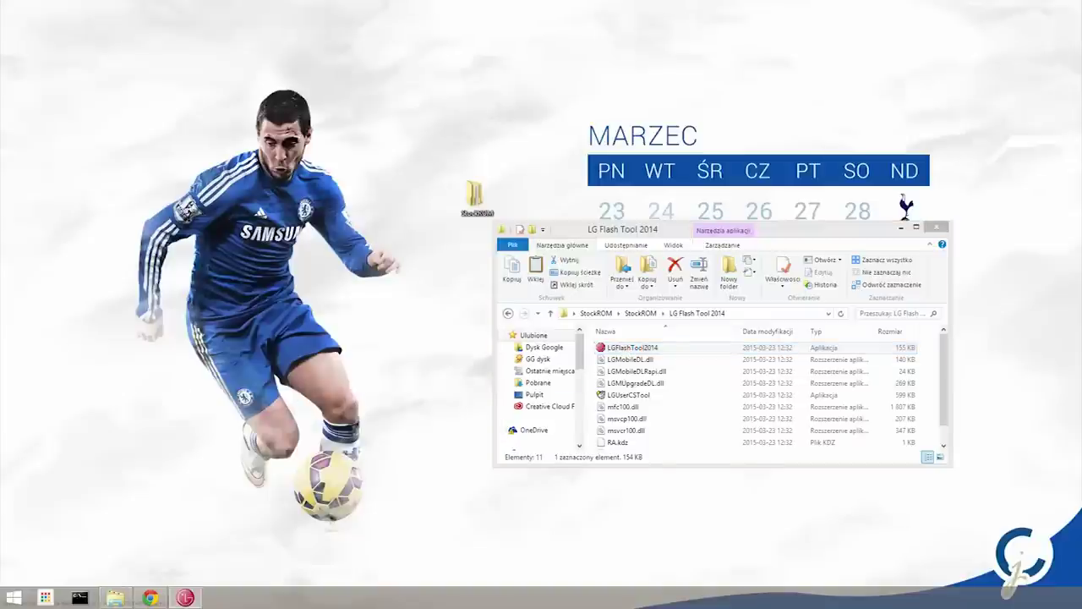
{"action": "left_click_drag", "start_coordinate": [337, 170], "coordinate": [308, 219]}
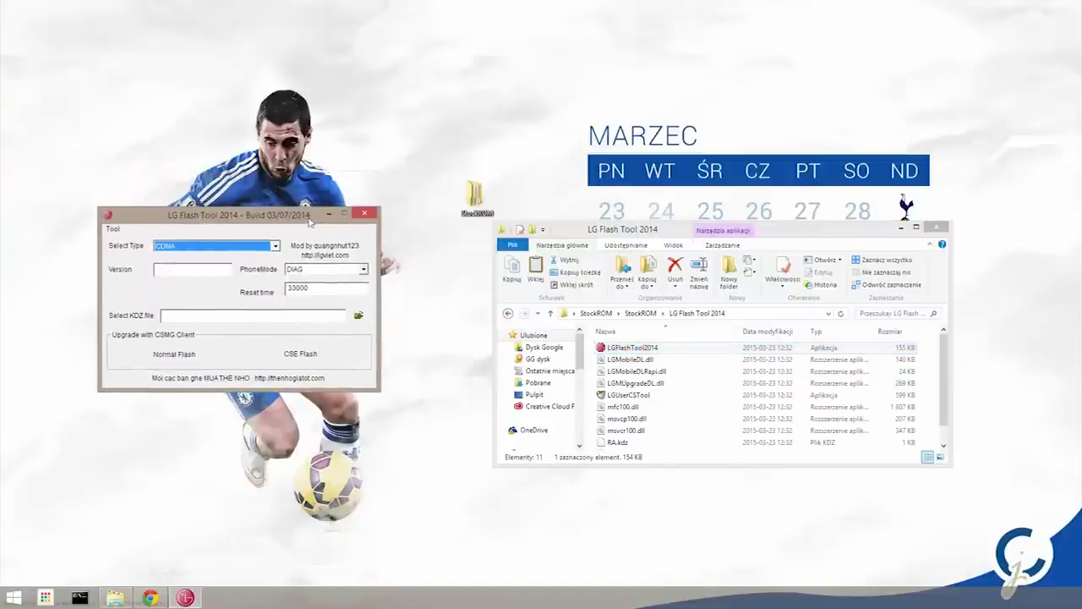
{"action": "left_click", "coordinate": [359, 316]}
{"action": "double_click", "coordinate": [193, 237]}
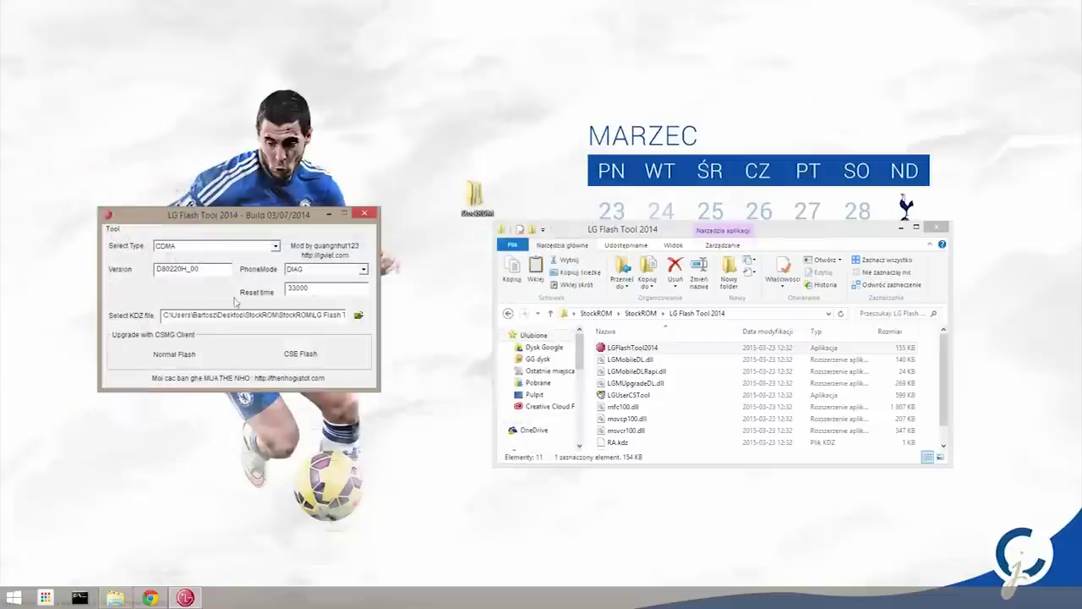
Step: Choose CSE Flash as the upgrade mode and start it from the Read Phone Information window
{"action": "left_click", "coordinate": [292, 353]}
{"action": "left_click_drag", "start_coordinate": [214, 133], "coordinate": [286, 125]}
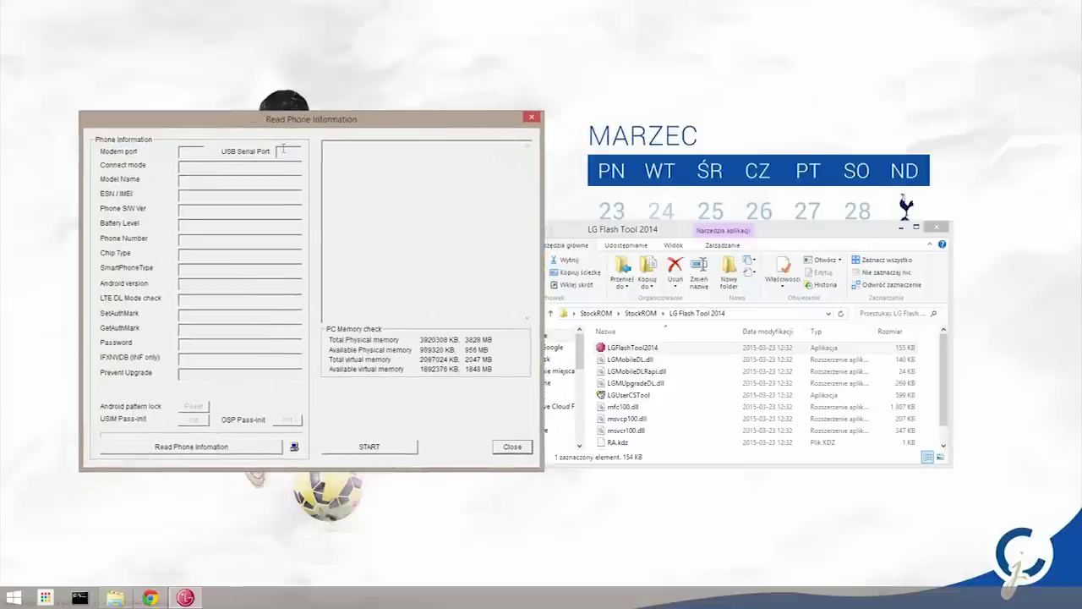
{"action": "left_click", "coordinate": [387, 448]}
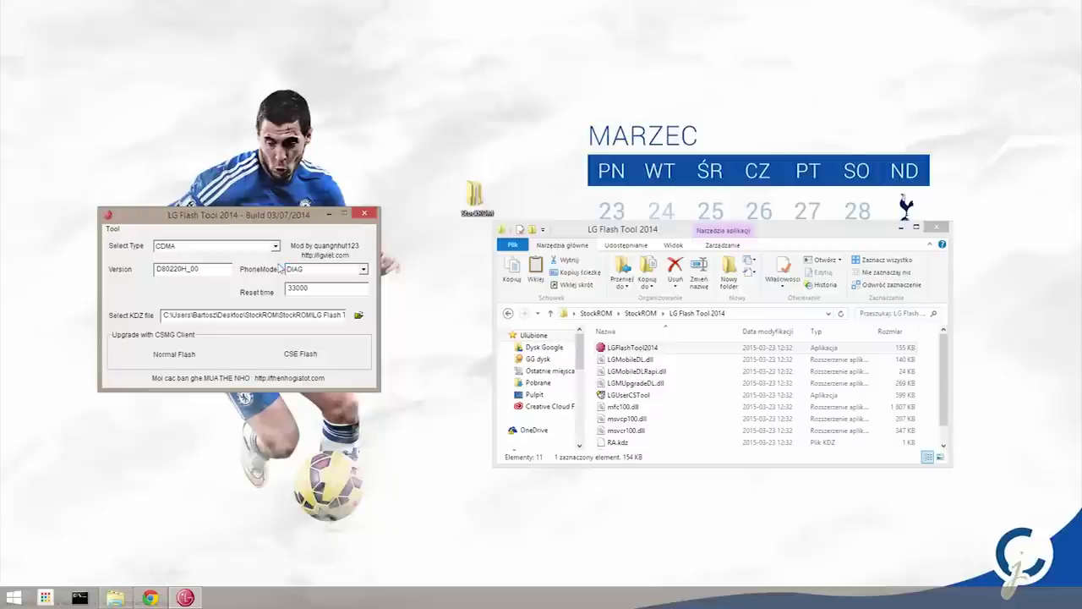
Step: Minimise the folder and flash tool windows, accept Republic of Korea and Korean for the update, and bring its progress window into view
{"action": "left_click", "coordinate": [901, 229]}
{"action": "left_click", "coordinate": [901, 228]}
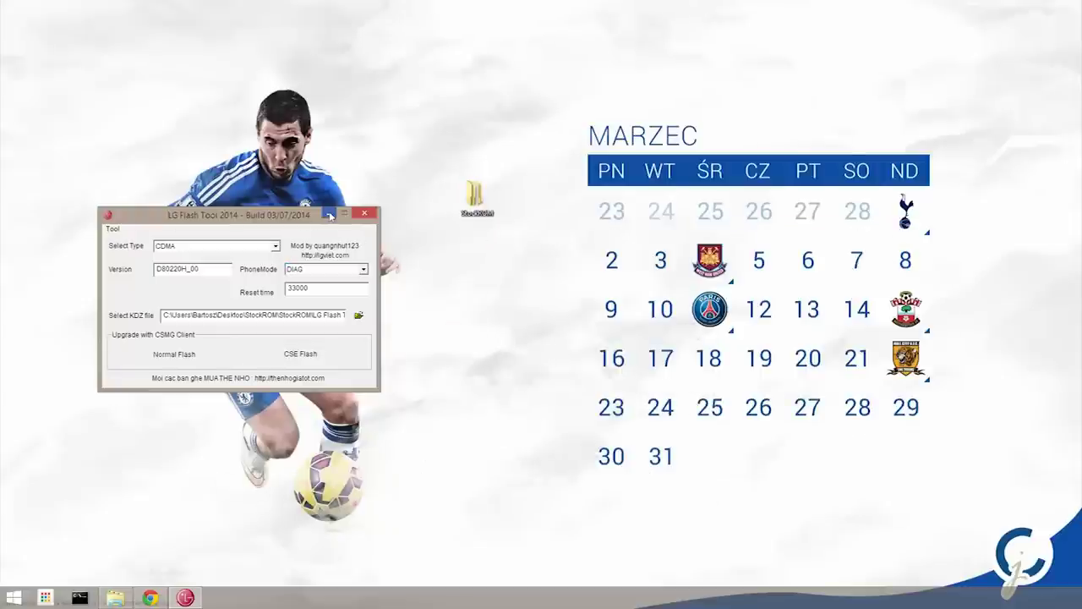
{"action": "left_click", "coordinate": [329, 212]}
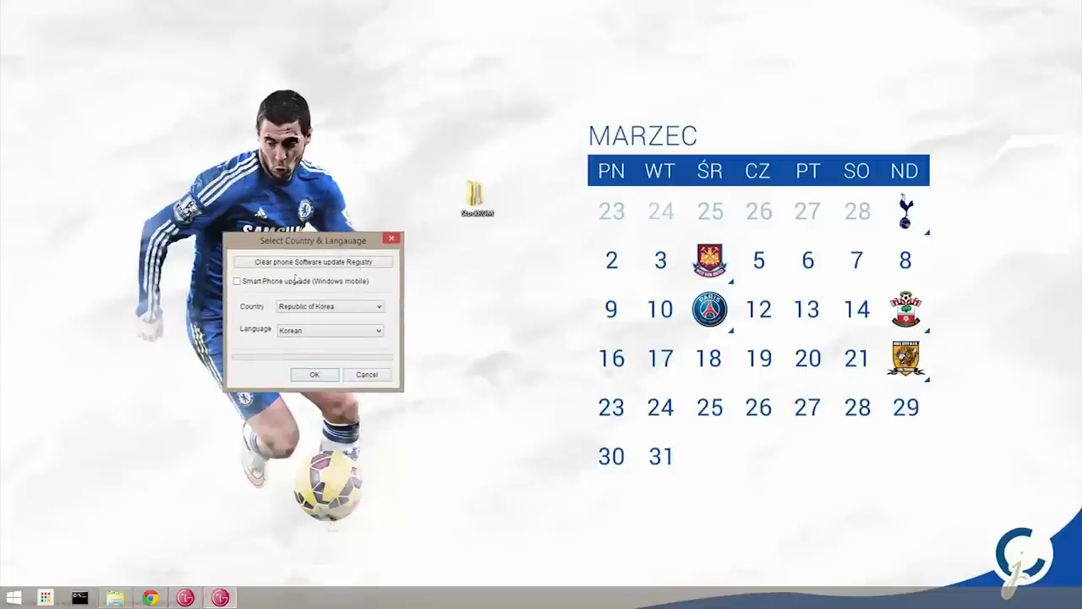
{"action": "left_click", "coordinate": [313, 375]}
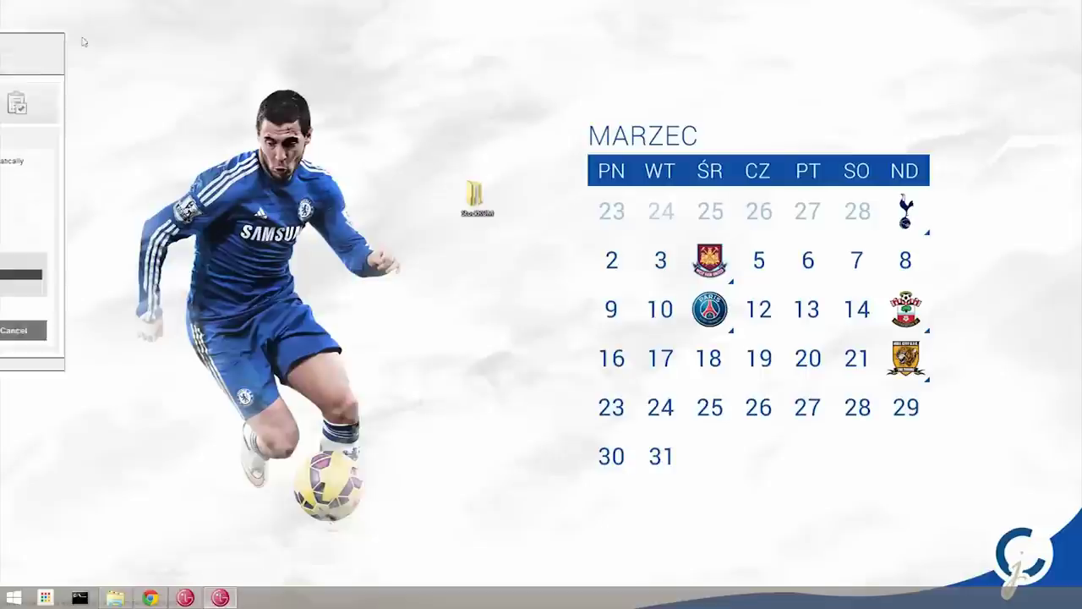
{"action": "left_click_drag", "start_coordinate": [408, 90], "coordinate": [532, 79]}
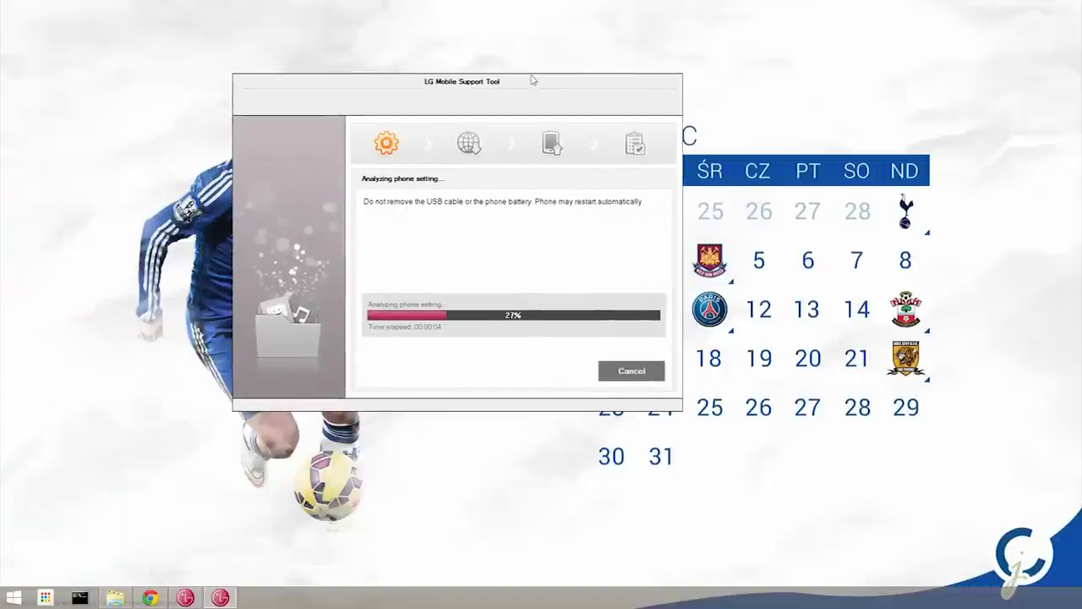